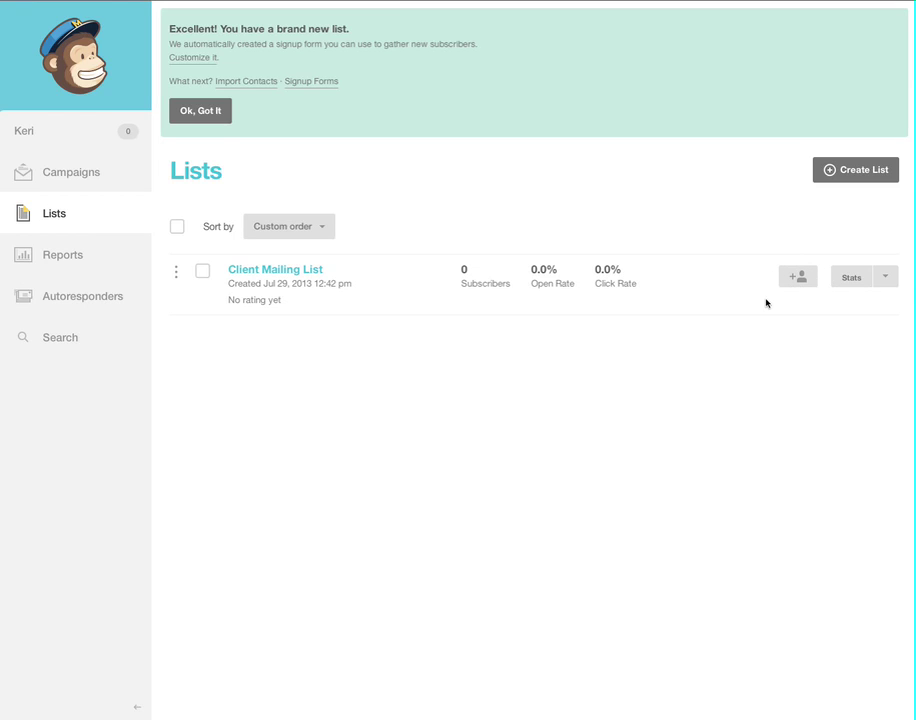
Open the add-subscriber form for Client Mailing List and examine its email, name, email type and permission fields
{"action": "left_click", "coordinate": [799, 279]}
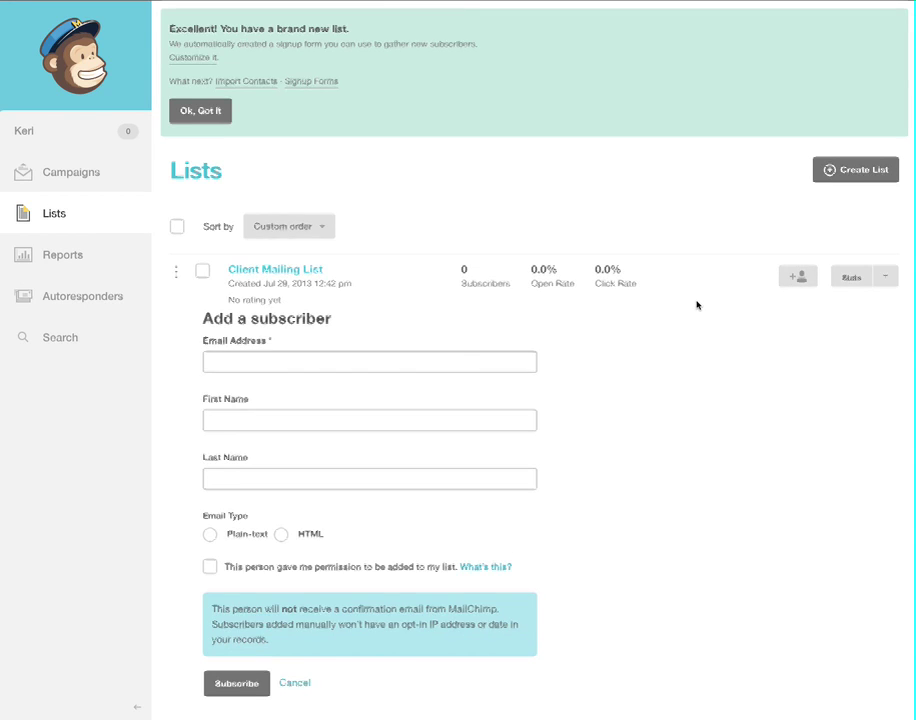
{"action": "scroll", "coordinate": [695, 305], "scroll_direction": "down", "scroll_amount": 1}
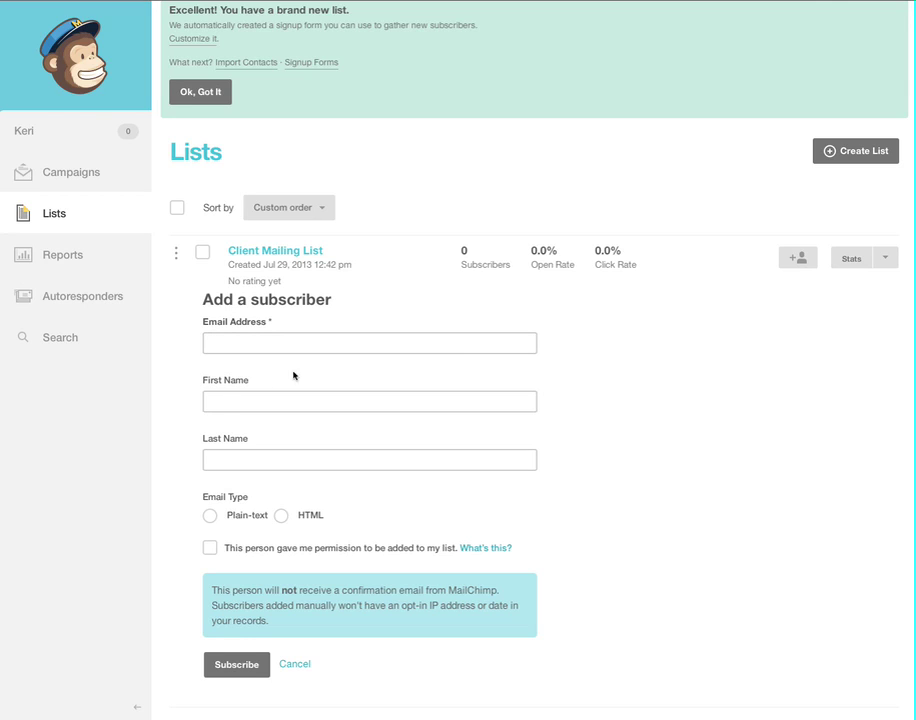
{"action": "left_click", "coordinate": [248, 407]}
{"action": "left_click", "coordinate": [226, 348]}
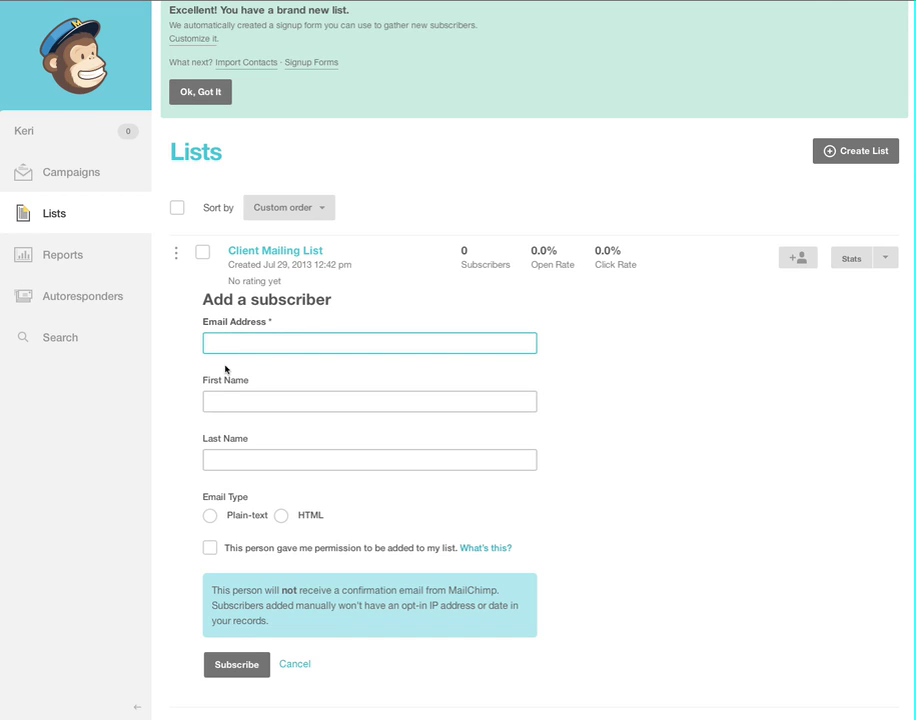
{"action": "left_click", "coordinate": [223, 406]}
{"action": "left_click", "coordinate": [225, 463]}
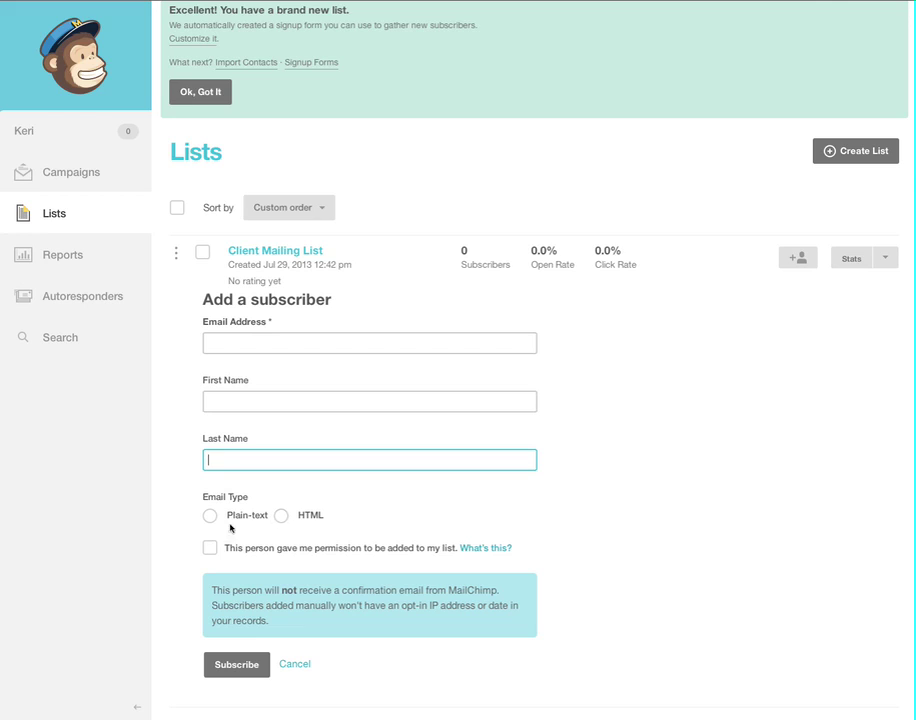
{"action": "left_click", "coordinate": [209, 547]}
{"action": "left_click", "coordinate": [671, 436]}
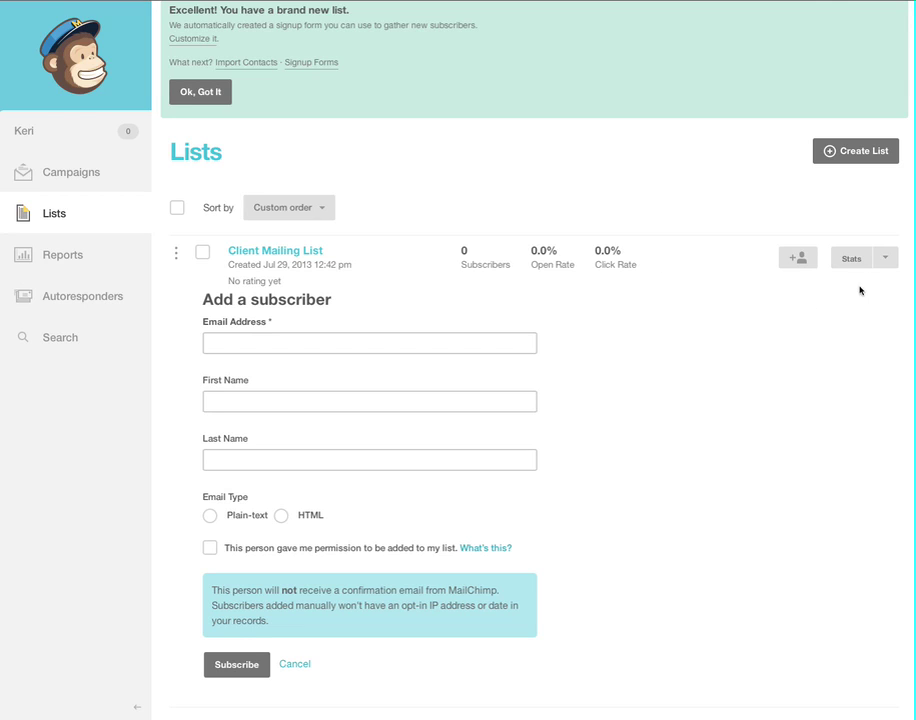
Start a Copy/Paste from Excel import for Client Mailing List and clear the placeholder rows from the list text area
{"action": "left_click", "coordinate": [886, 262]}
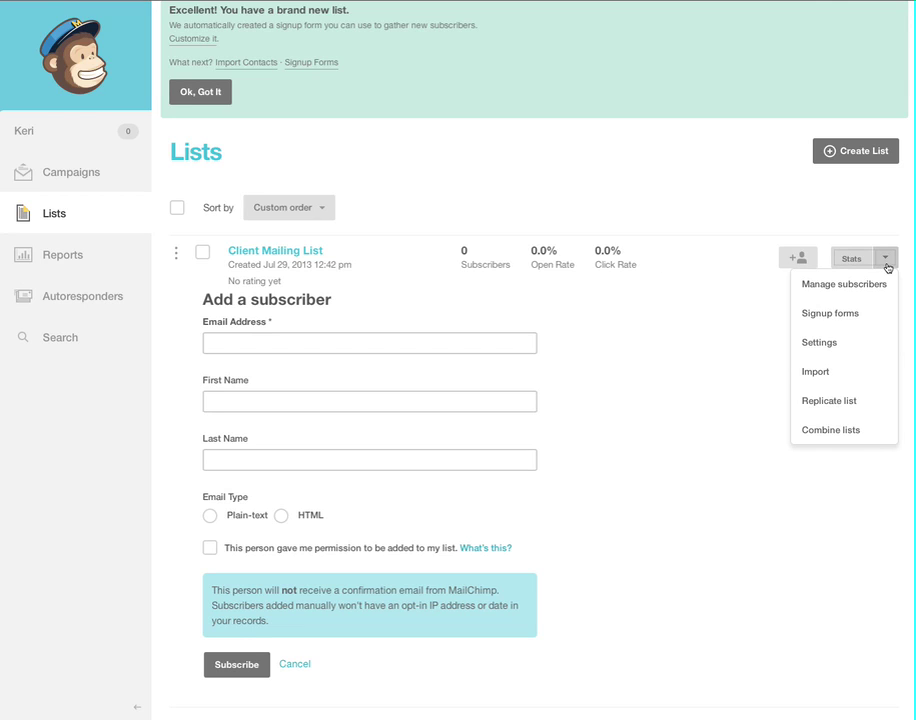
{"action": "left_click", "coordinate": [817, 372]}
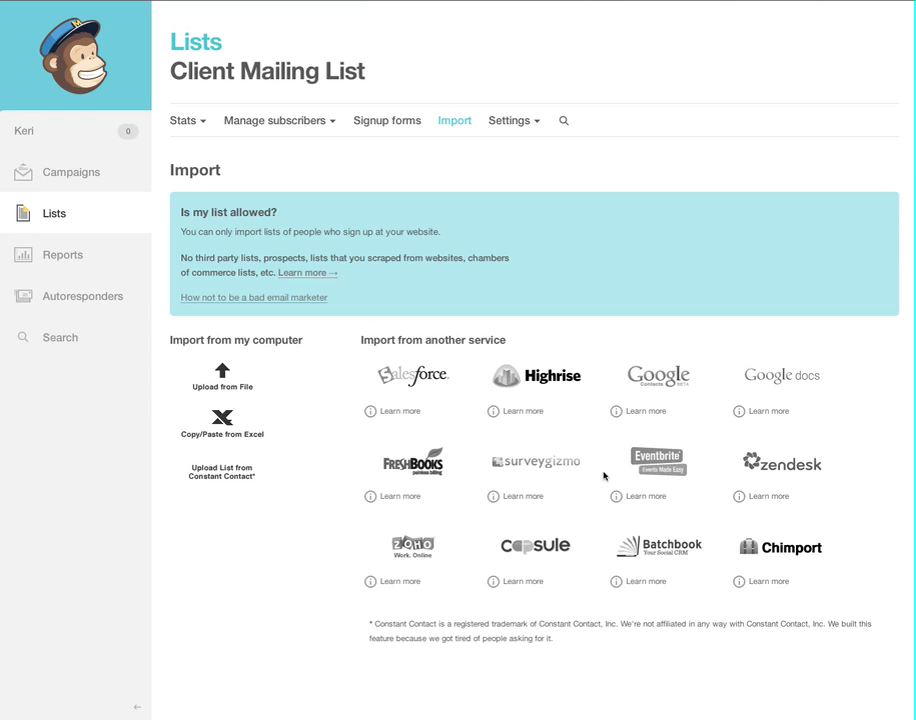
{"action": "left_click", "coordinate": [222, 424]}
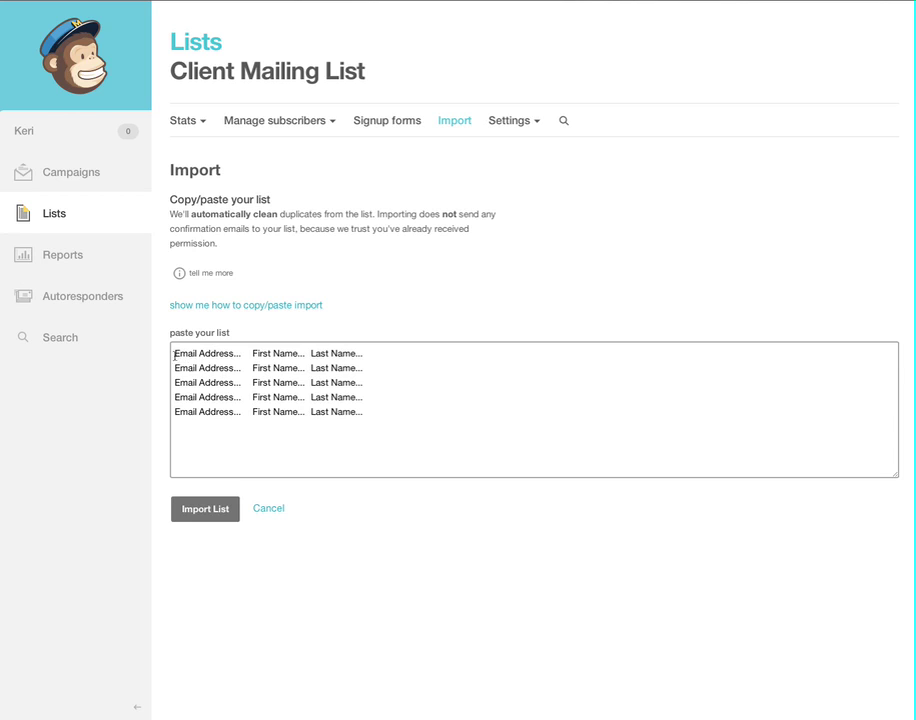
{"action": "left_click_drag", "start_coordinate": [192, 350], "coordinate": [180, 410]}
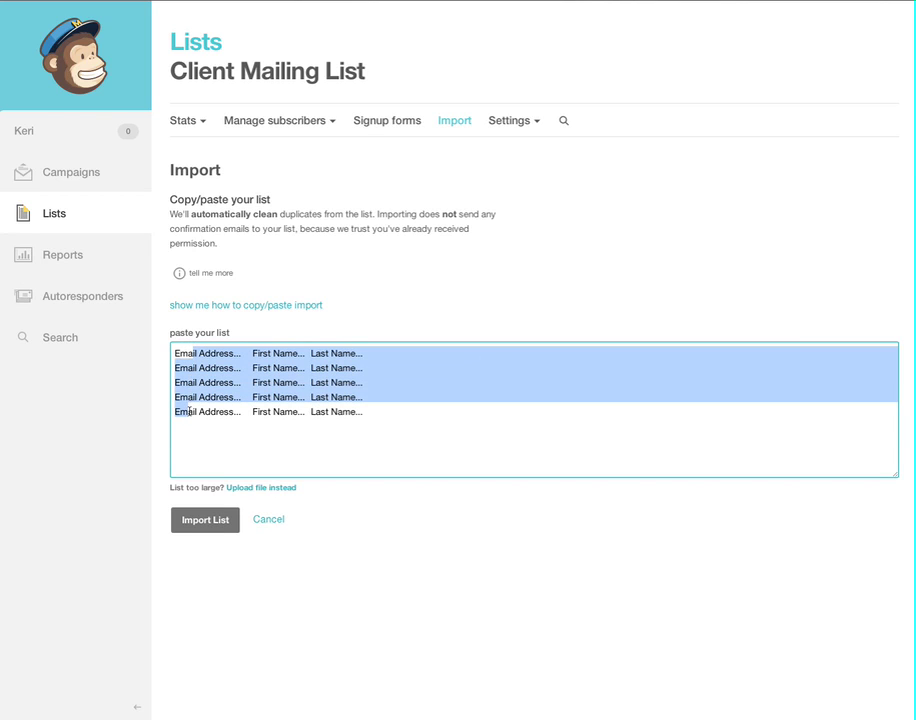
{"action": "key", "text": "BackSpace"}
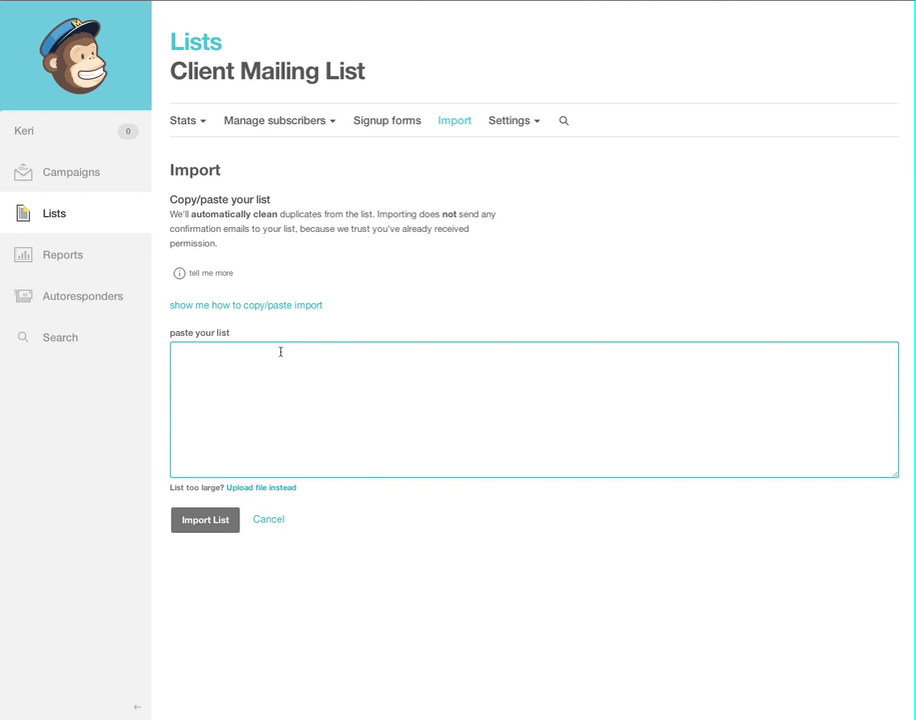
Switch to Excel and enter a sample email address in cell A1 of a blank workbook
{"action": "left_click", "coordinate": [370, 540]}
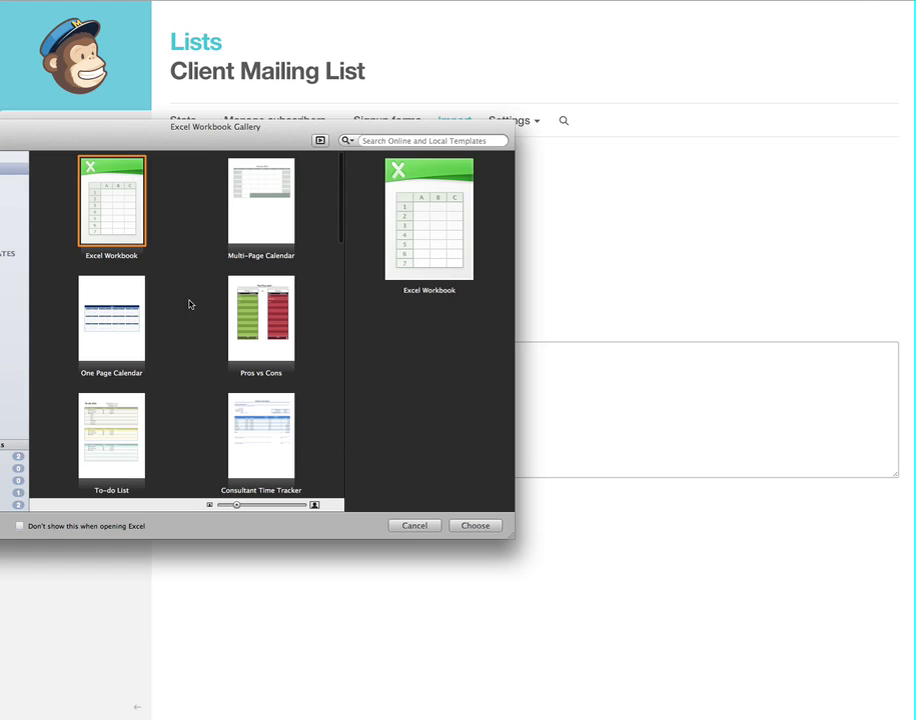
{"action": "key", "text": "Escape"}
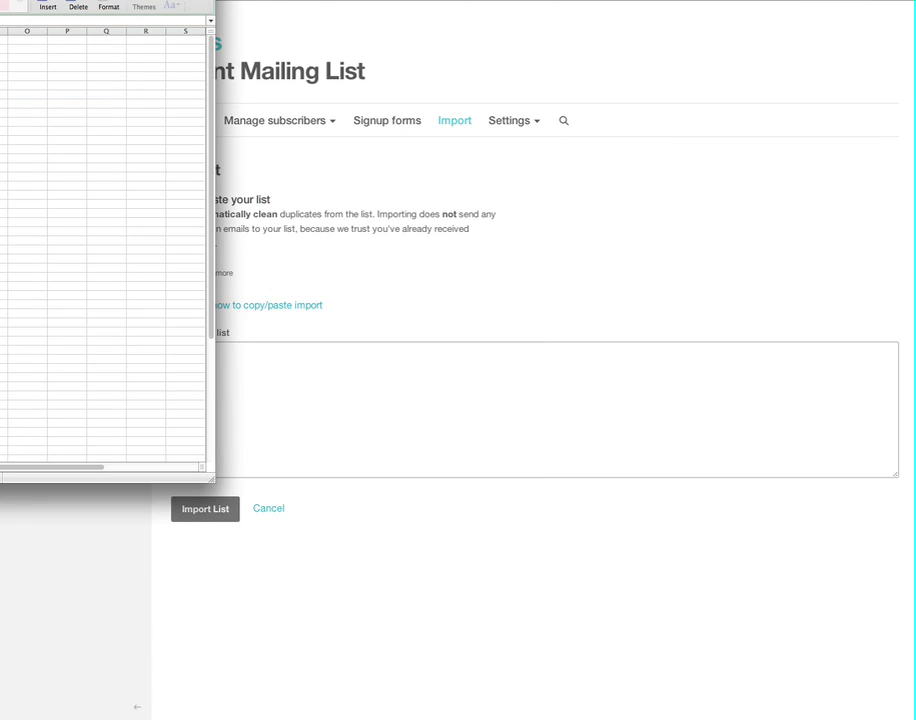
{"action": "left_click_drag", "start_coordinate": [0, 0], "coordinate": [578, 102]}
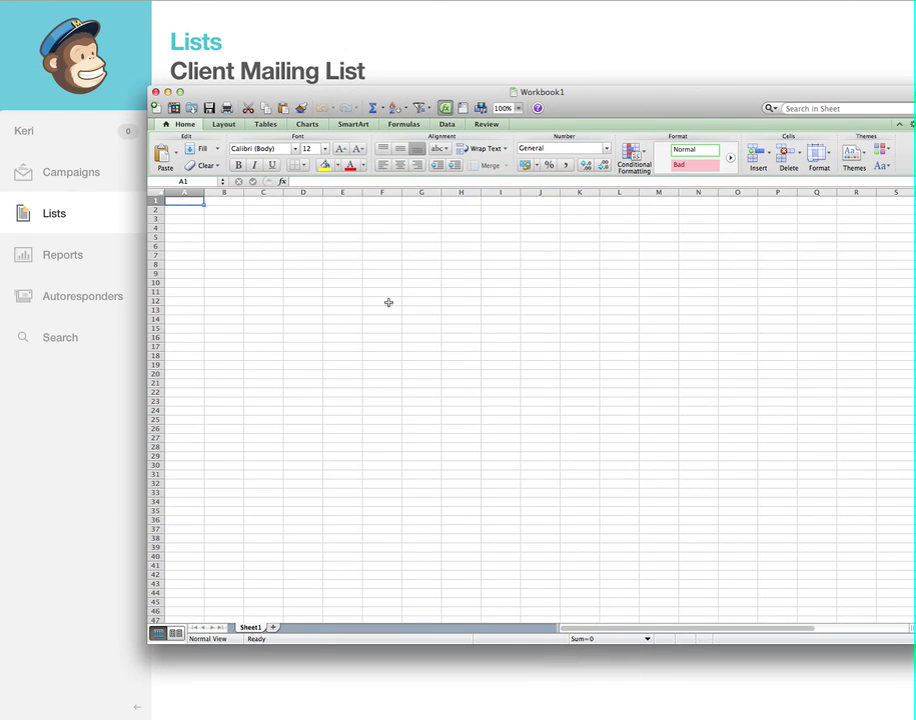
{"action": "type", "text": "test"}
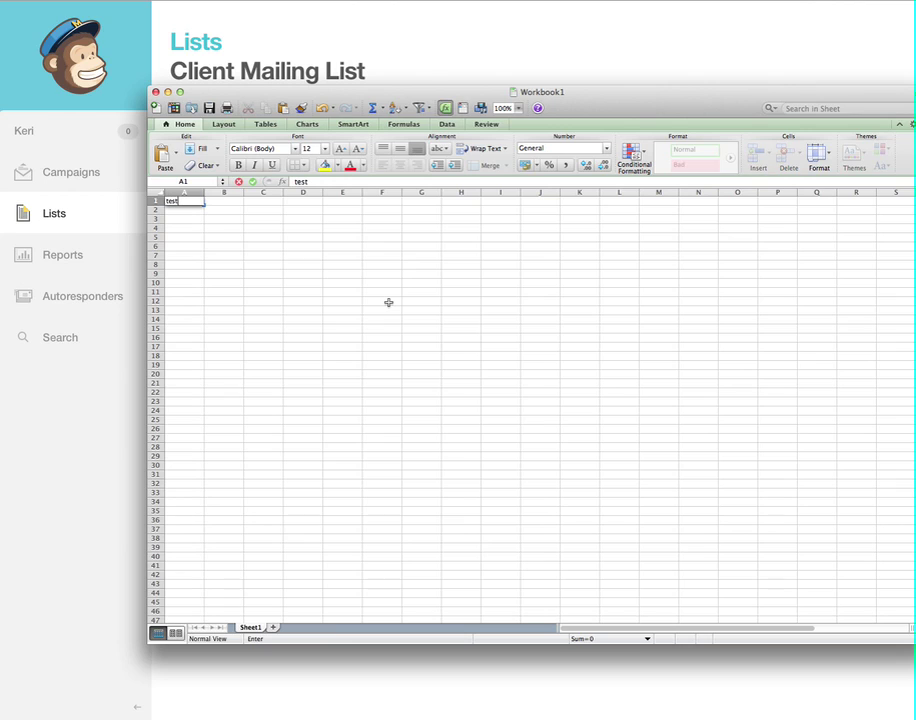
{"action": "type", "text": "@tet"}
{"action": "type", "text": "test"}
{"action": "type", "text": ".com"}
{"action": "key", "text": "Tab"}
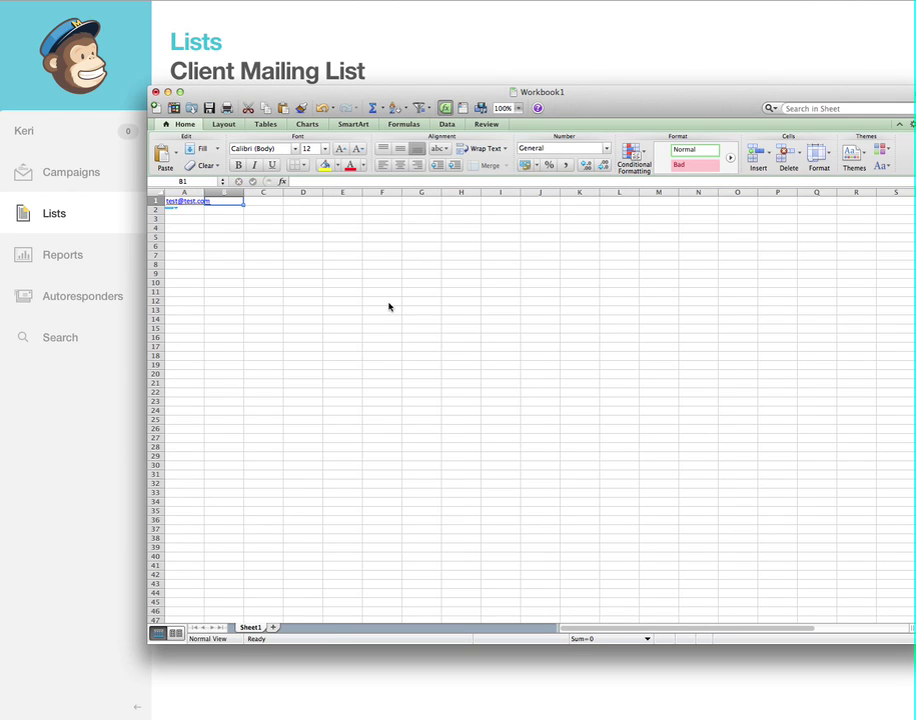
Enter Firstname in cell B1 and Surname in cell C1
{"action": "type", "text": "First Nam"}
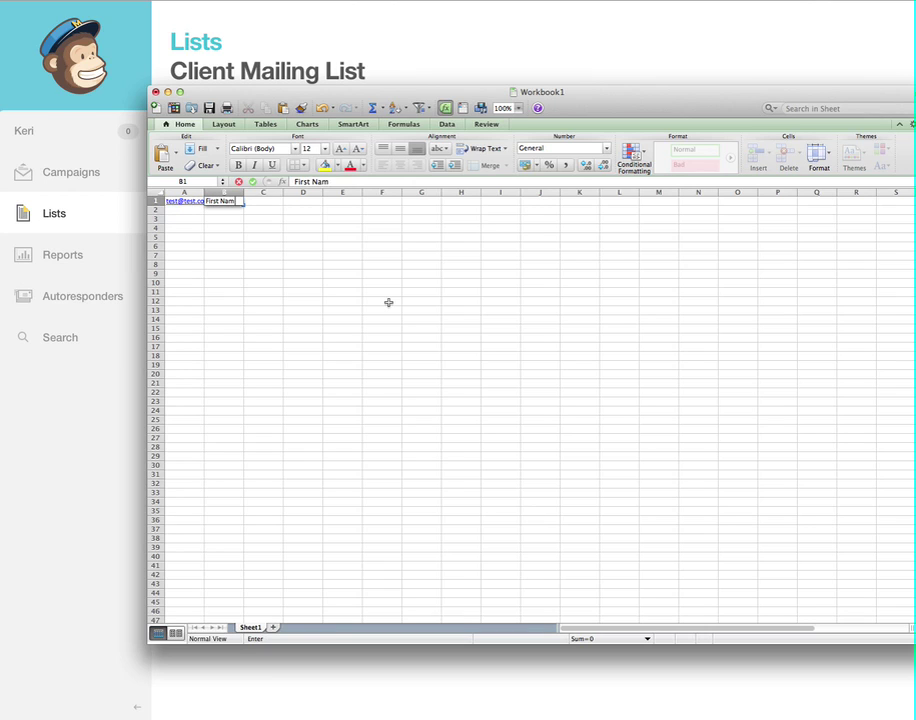
{"action": "key", "text": "BackSpace"}
{"action": "key", "text": "BackSpace"}
{"action": "key", "text": "BackSpace"}
{"action": "key", "text": "BackSpace"}
{"action": "type", "text": "name"}
{"action": "key", "text": "Tab"}
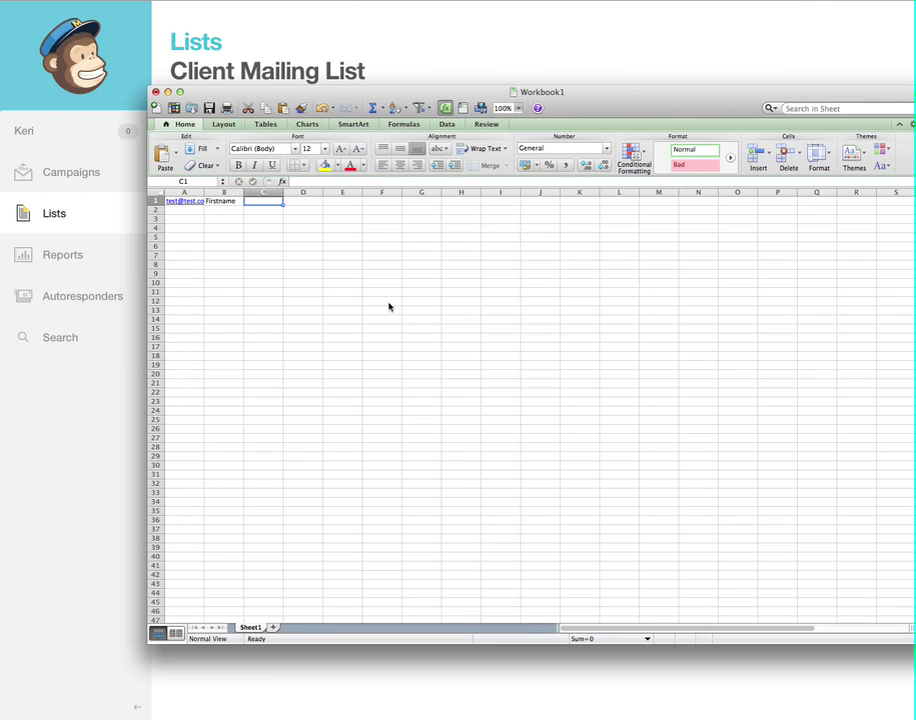
{"action": "type", "text": "Surname"}
{"action": "key", "text": "Return"}
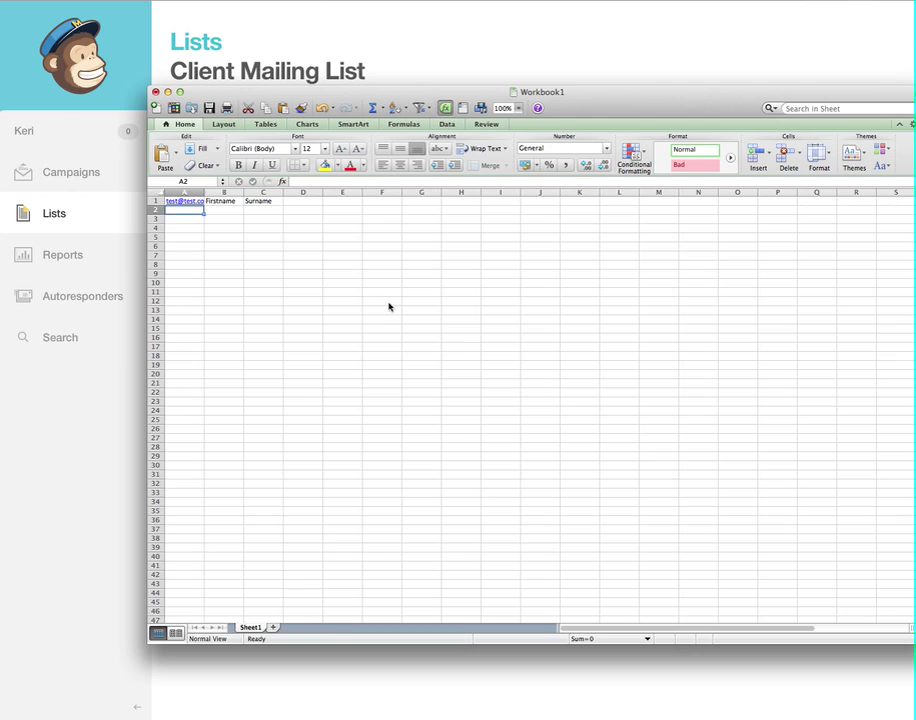
Copy the first row's contact entries down through row 28 and widen columns A to C to fit them
{"action": "left_click_drag", "start_coordinate": [244, 201], "coordinate": [274, 448]}
{"action": "key", "text": "super+c"}
{"action": "key", "text": "super+v"}
{"action": "left_click", "coordinate": [342, 392]}
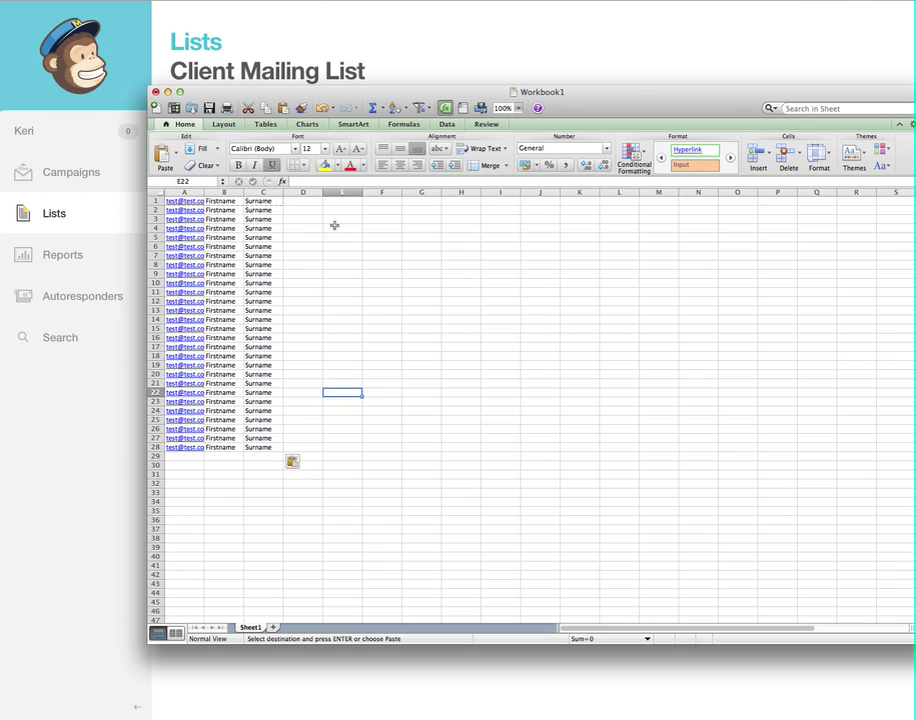
{"action": "left_click", "coordinate": [342, 228]}
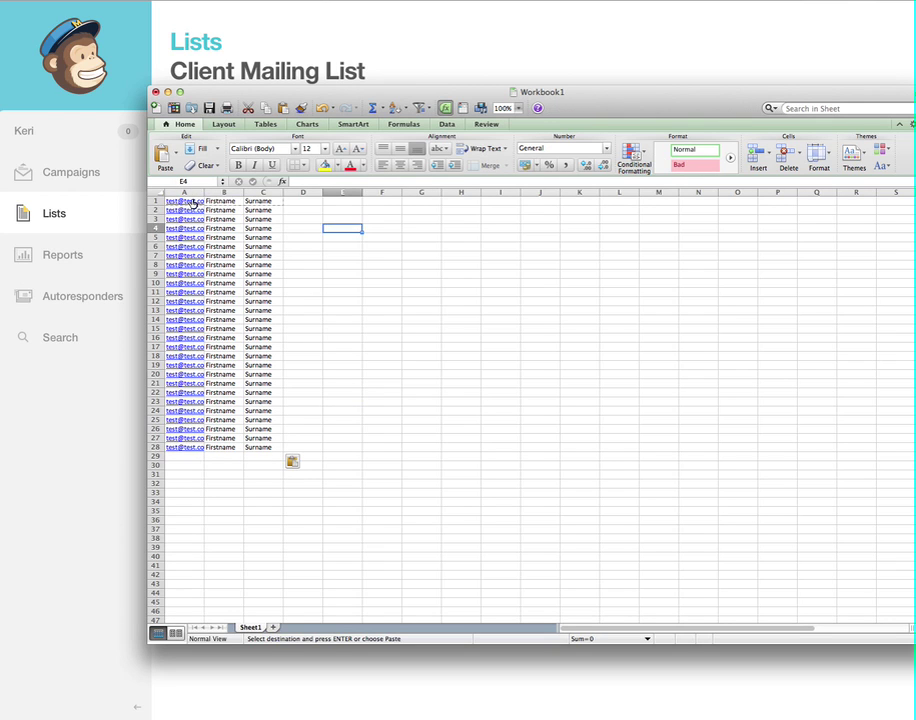
{"action": "left_click_drag", "start_coordinate": [203, 193], "coordinate": [351, 194]}
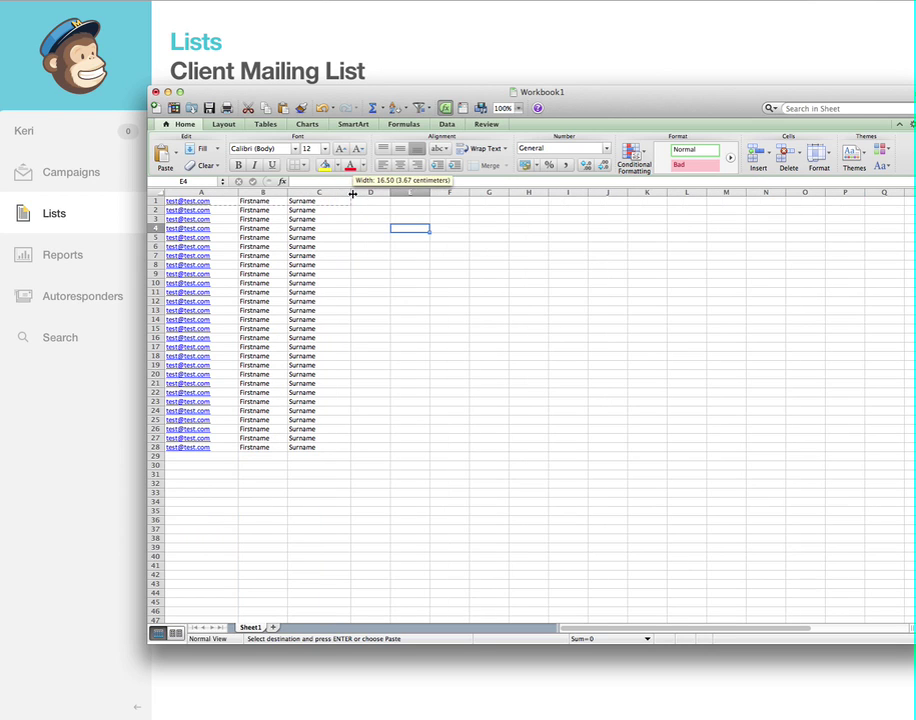
{"action": "left_click", "coordinate": [409, 374]}
{"action": "left_click_drag", "start_coordinate": [332, 449], "coordinate": [180, 192]}
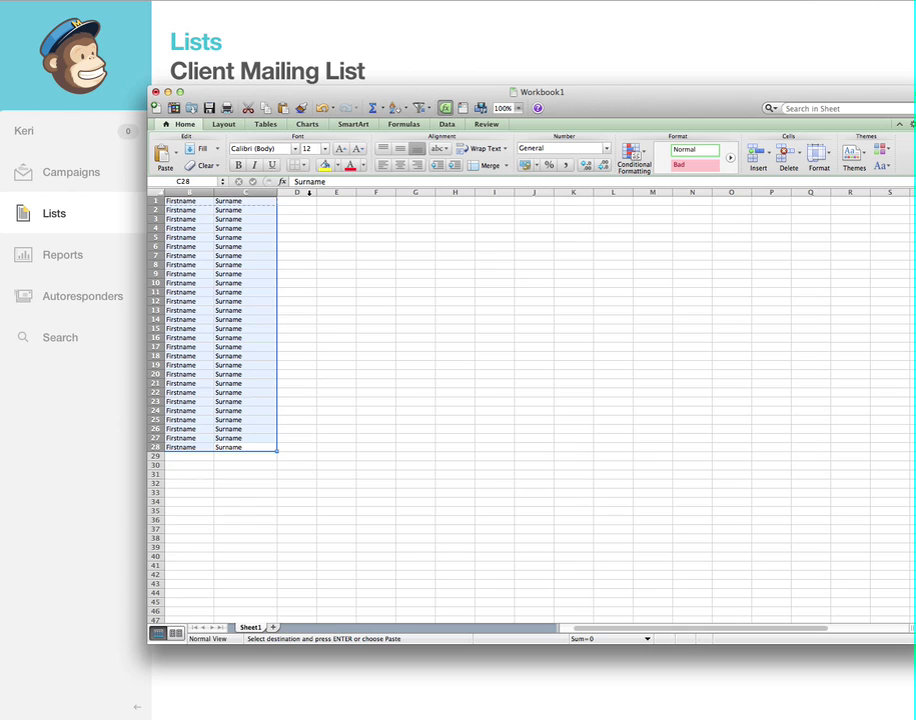
{"action": "left_click", "coordinate": [370, 394]}
{"action": "scroll", "coordinate": [370, 396], "scroll_direction": "right", "scroll_amount": 20}
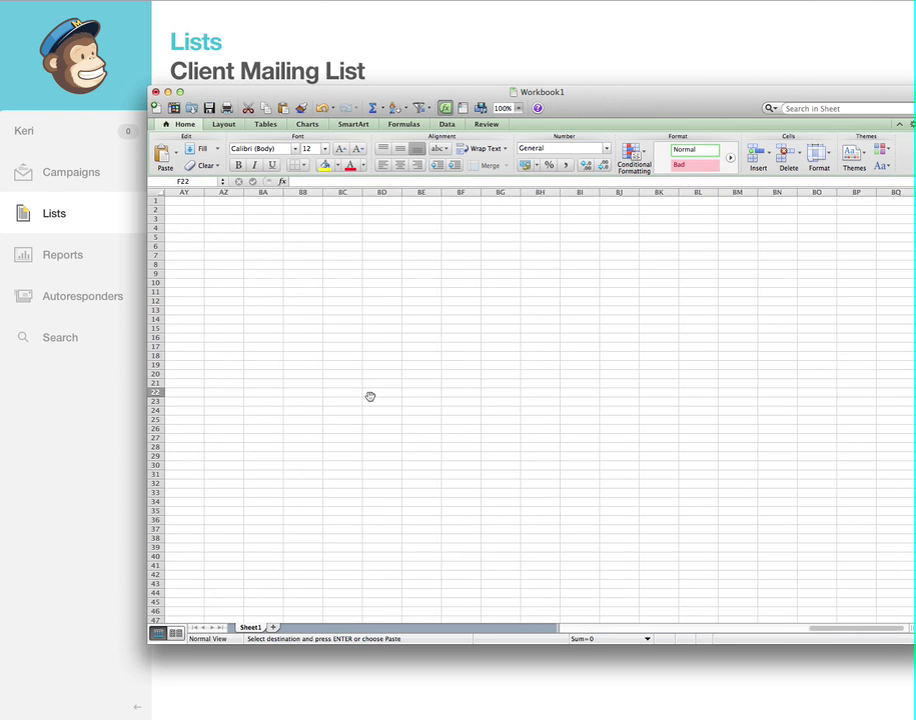
{"action": "scroll", "coordinate": [370, 396], "scroll_direction": "left", "scroll_amount": 20}
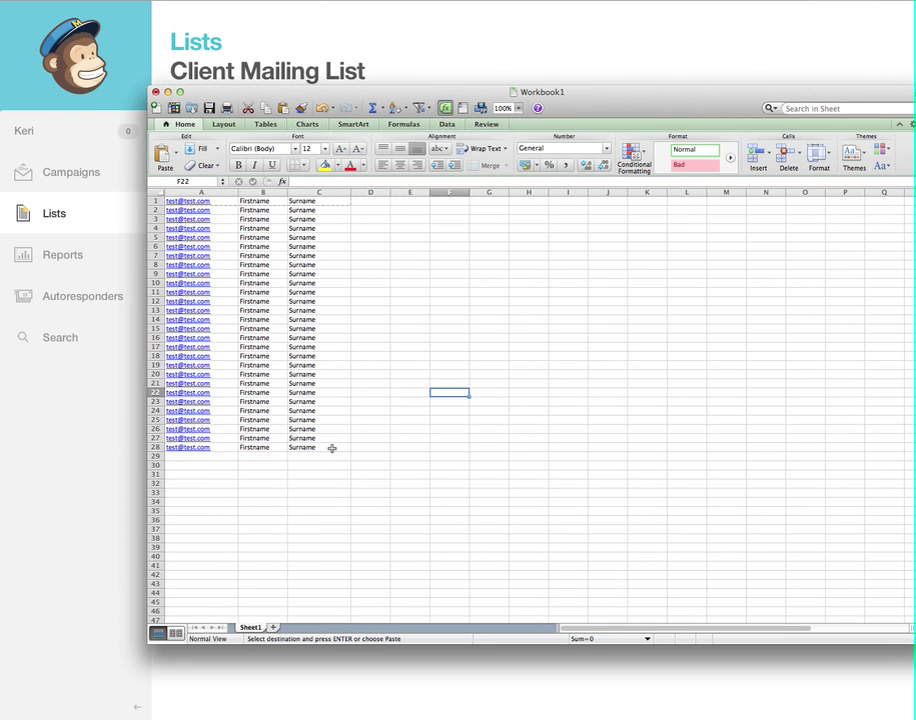
Copy the contact rows in A1:C28 and paste them into MailChimp's empty import list text area
{"action": "left_click_drag", "start_coordinate": [331, 446], "coordinate": [124, 198]}
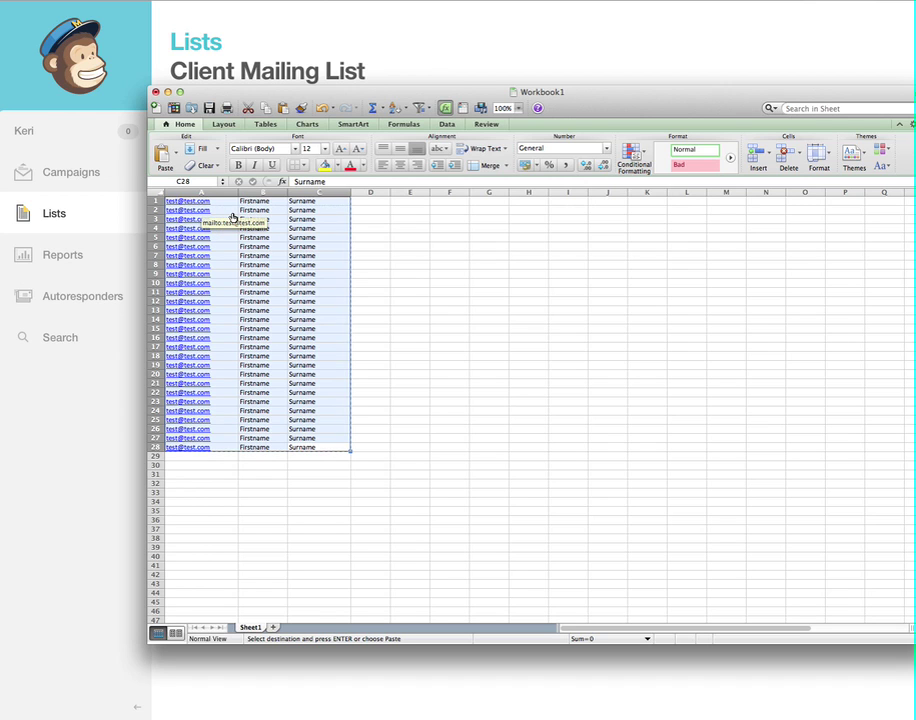
{"action": "left_click", "coordinate": [167, 92]}
{"action": "left_click", "coordinate": [252, 387]}
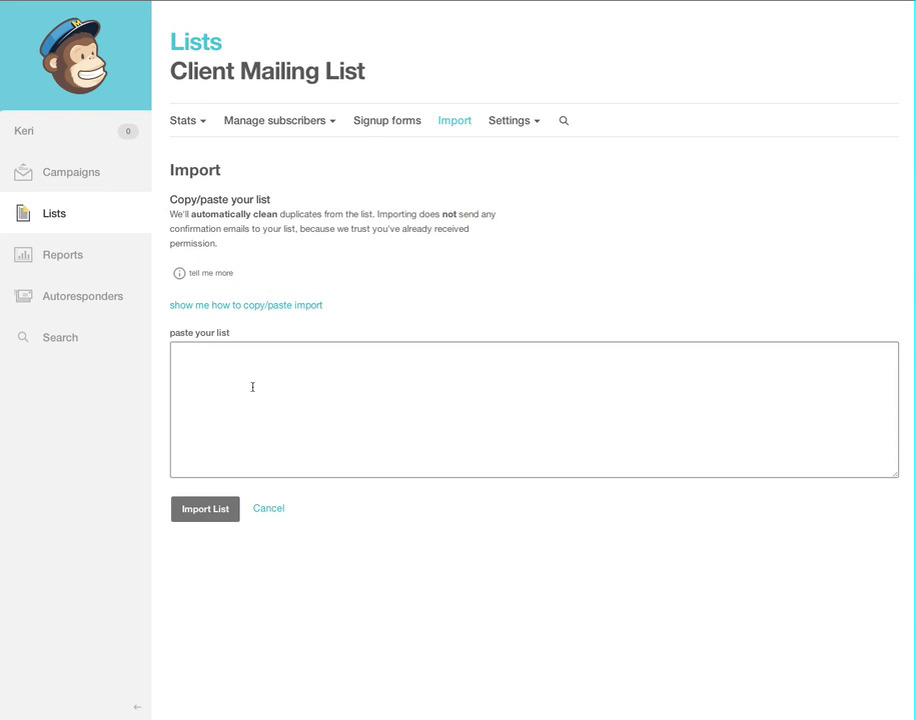
{"action": "left_click", "coordinate": [193, 362]}
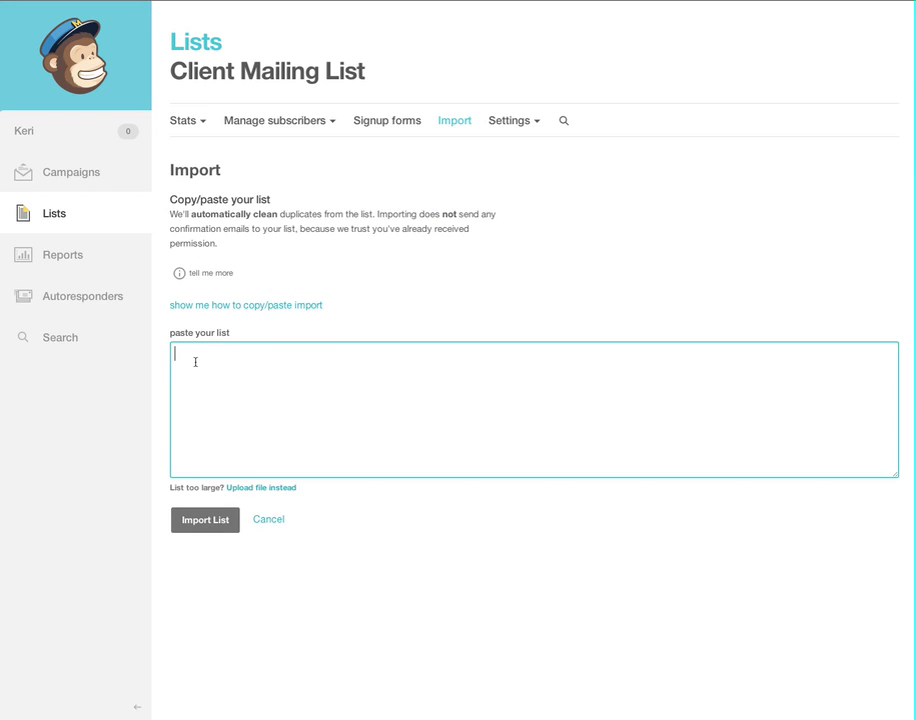
{"action": "key", "text": "super+v"}
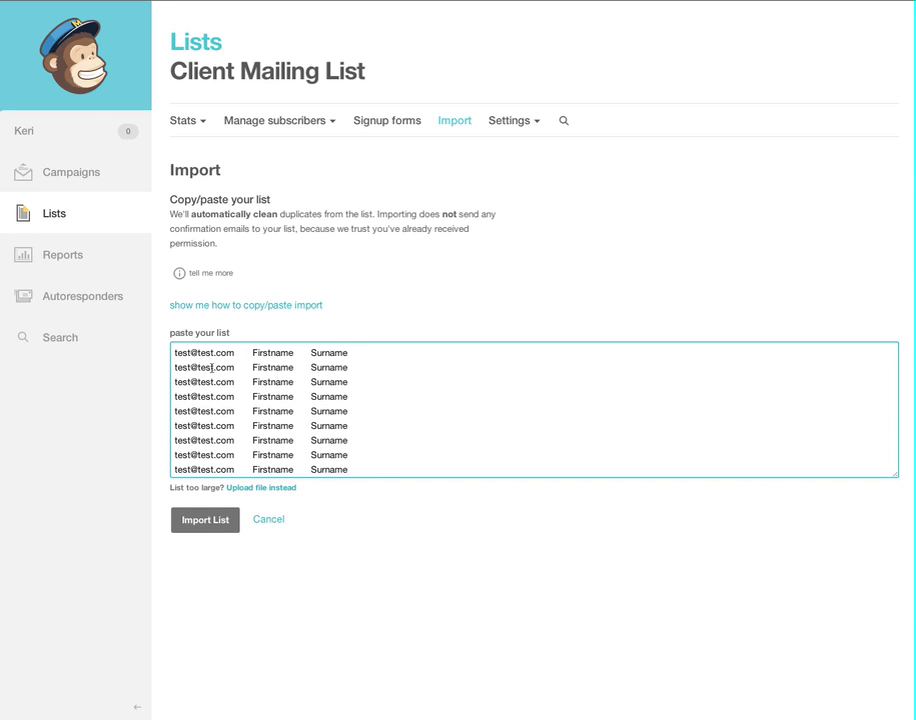
Import the pasted list, matching its columns to Email Address, First Name and Last Name
{"action": "left_click", "coordinate": [216, 521]}
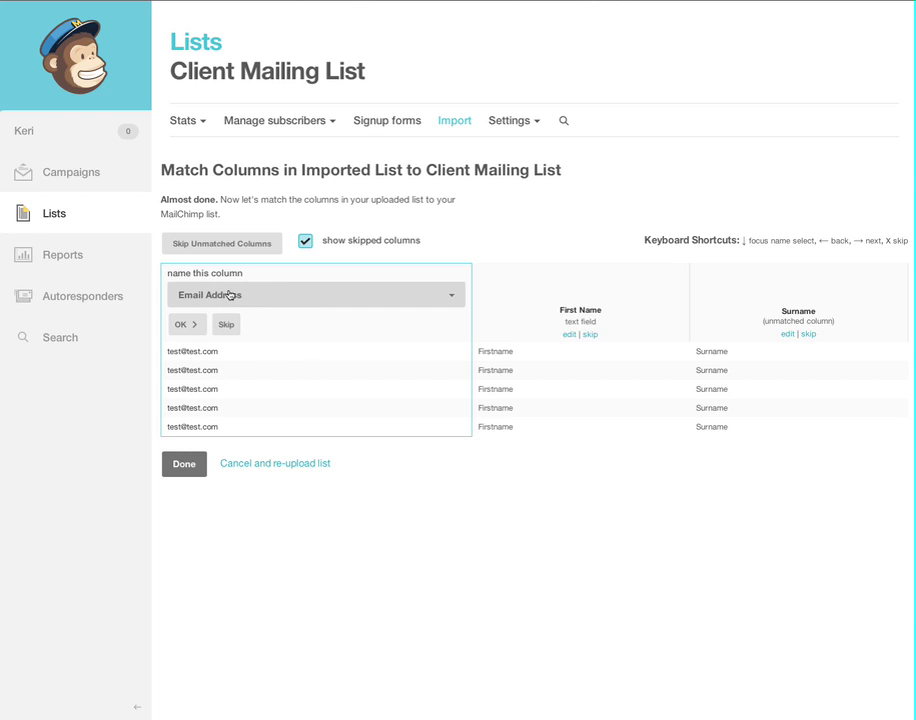
{"action": "left_click", "coordinate": [185, 328]}
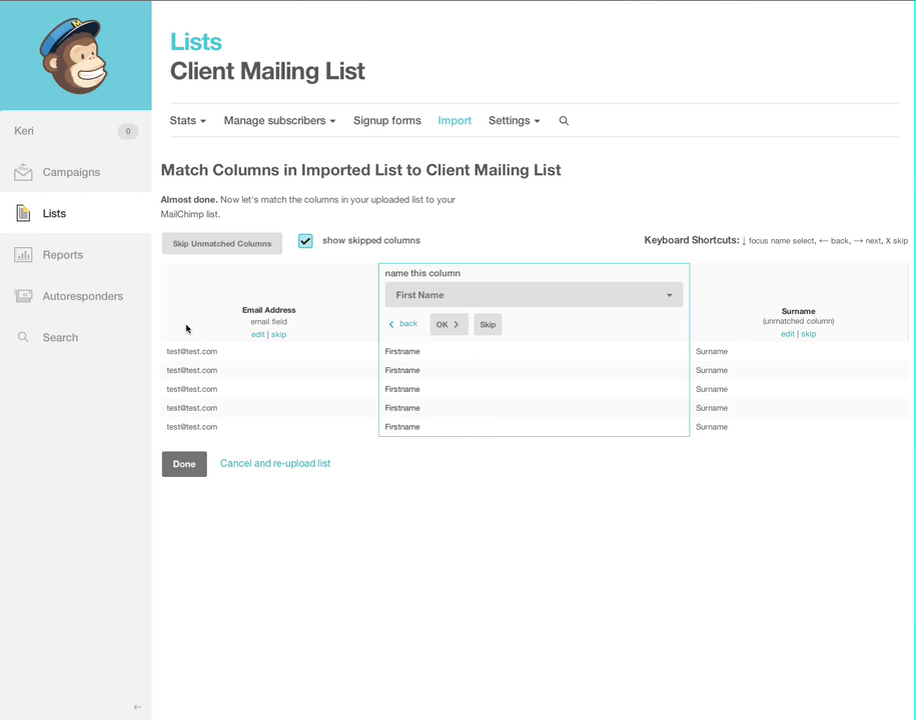
{"action": "left_click", "coordinate": [443, 326]}
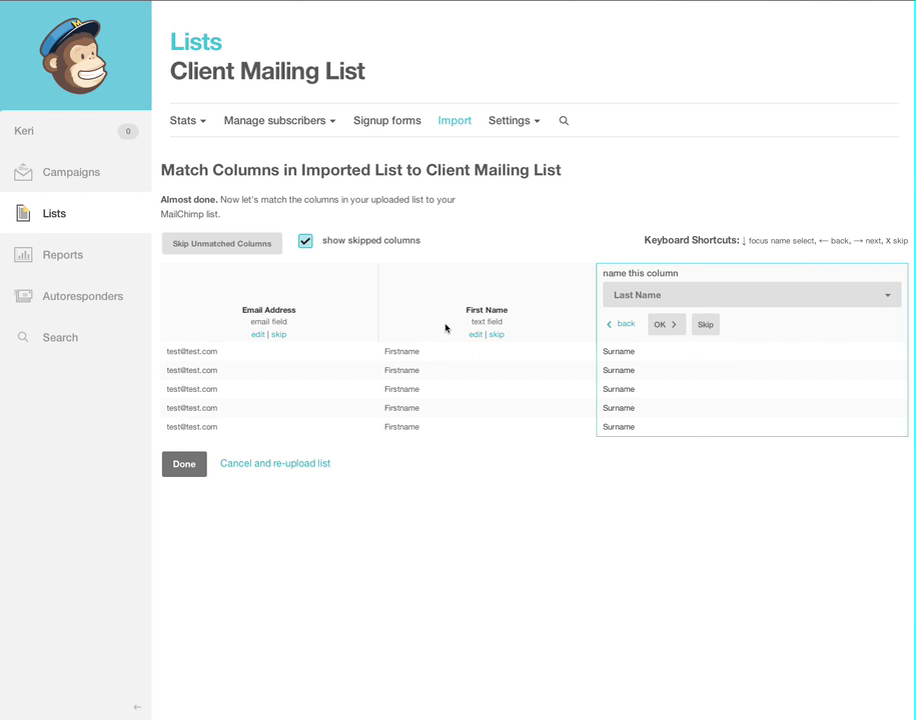
{"action": "left_click", "coordinate": [662, 326]}
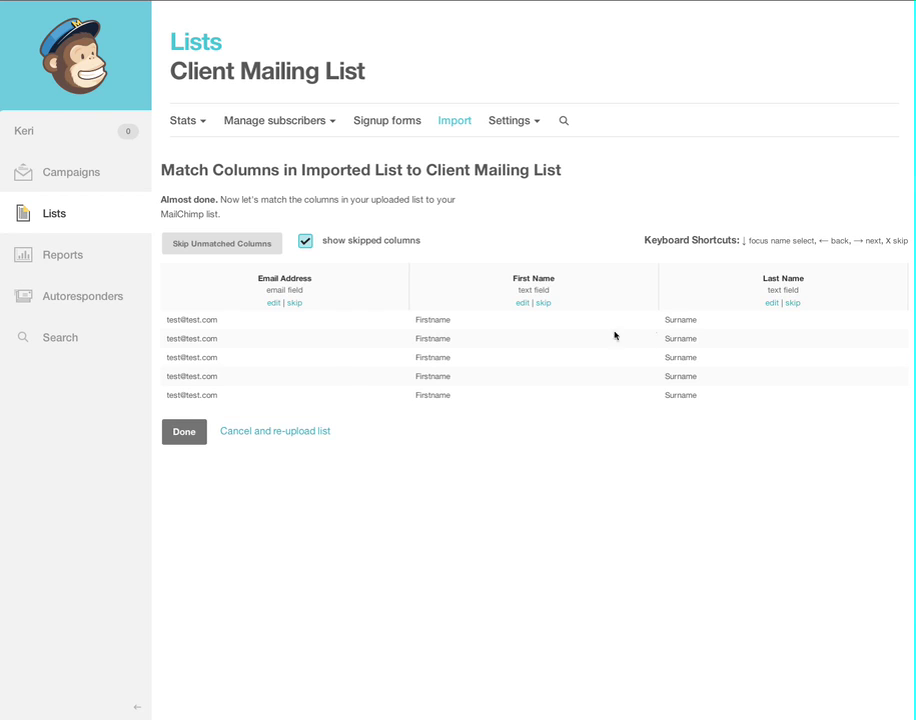
{"action": "left_click", "coordinate": [184, 432]}
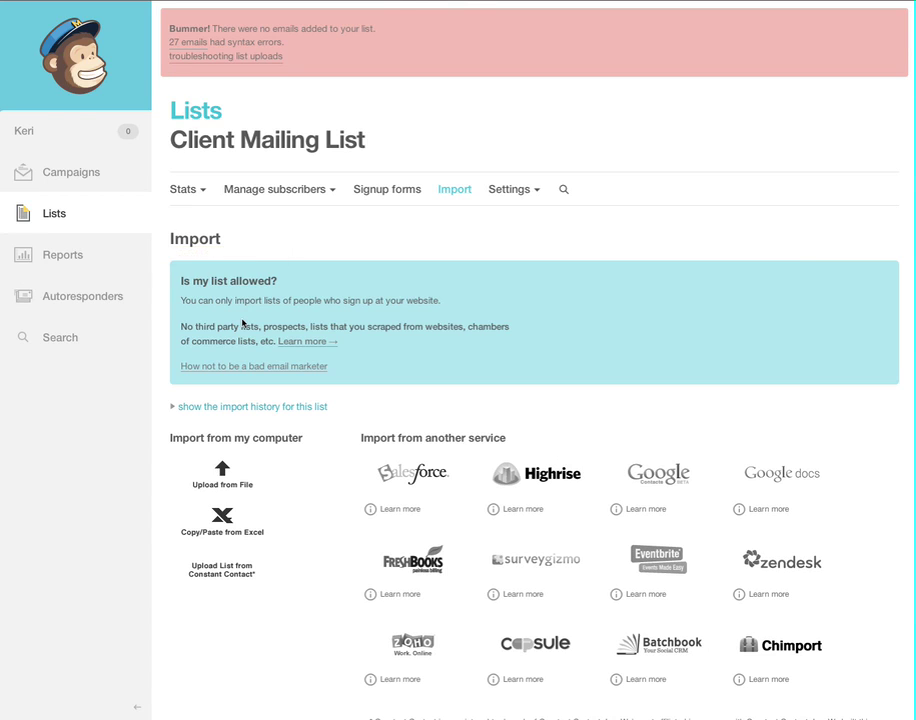
Return to the Lists overview from the import page and open the add-subscriber form for Client Mailing List
{"action": "scroll", "coordinate": [242, 322], "scroll_direction": "down", "scroll_amount": 1}
{"action": "scroll", "coordinate": [242, 322], "scroll_direction": "down", "scroll_amount": 1}
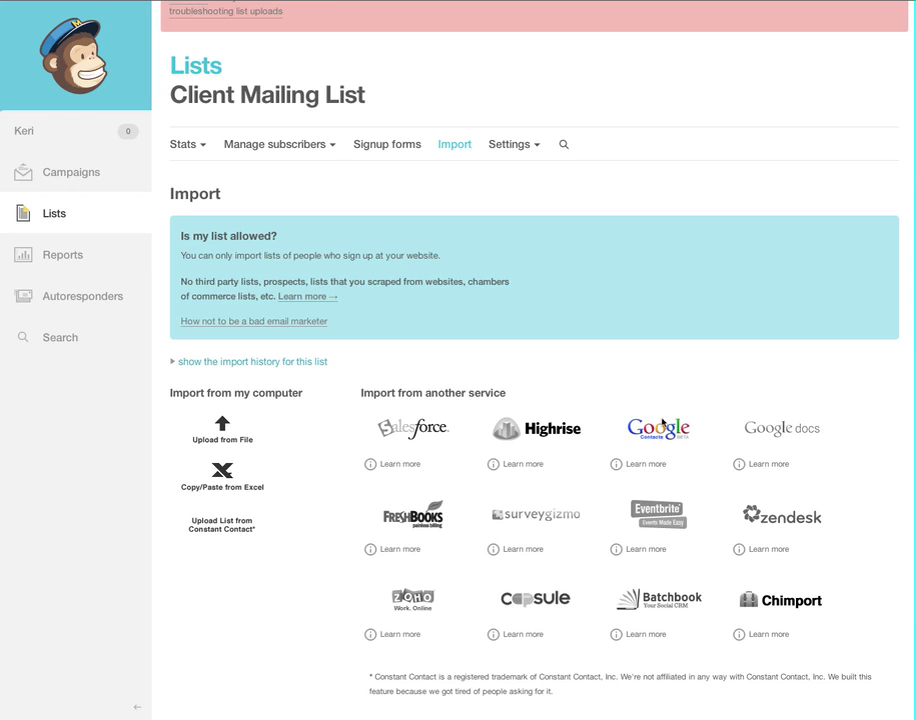
{"action": "left_click", "coordinate": [657, 449]}
{"action": "left_click", "coordinate": [52, 216]}
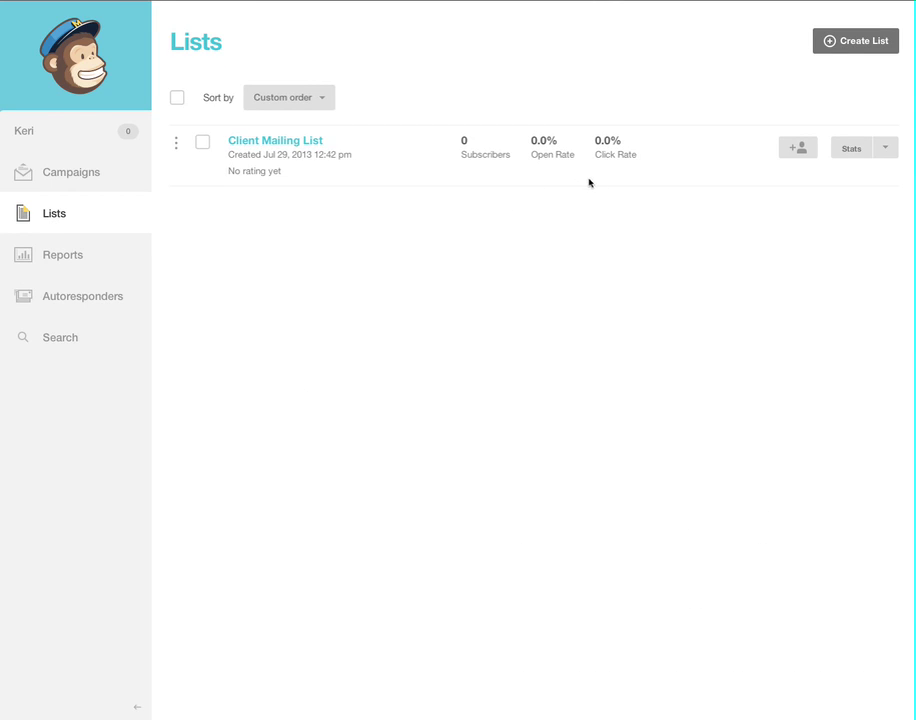
{"action": "left_click", "coordinate": [793, 152]}
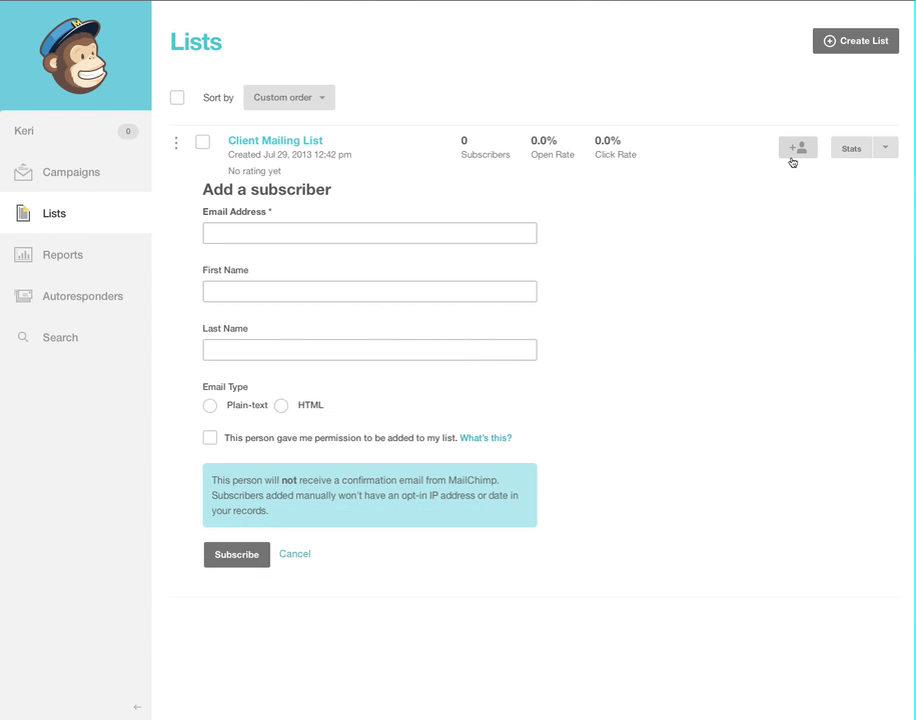